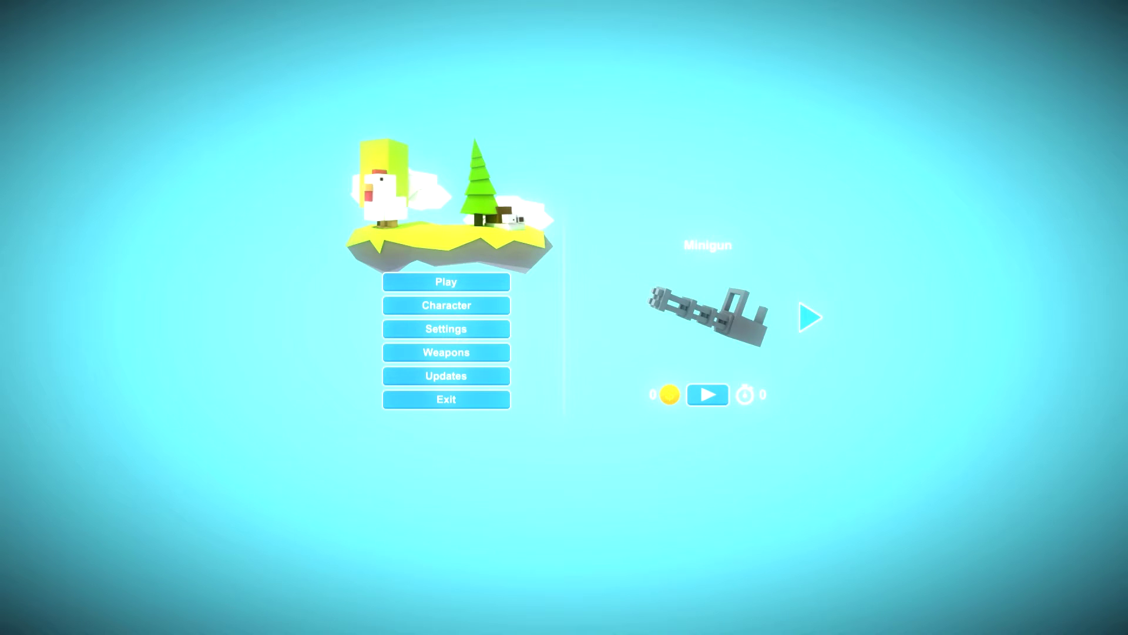
# Browse to the Laser gun and back, keeping the Minigun before choosing the Survival map
pyautogui.press('Right')
pyautogui.press('Right')
pyautogui.press('Left')
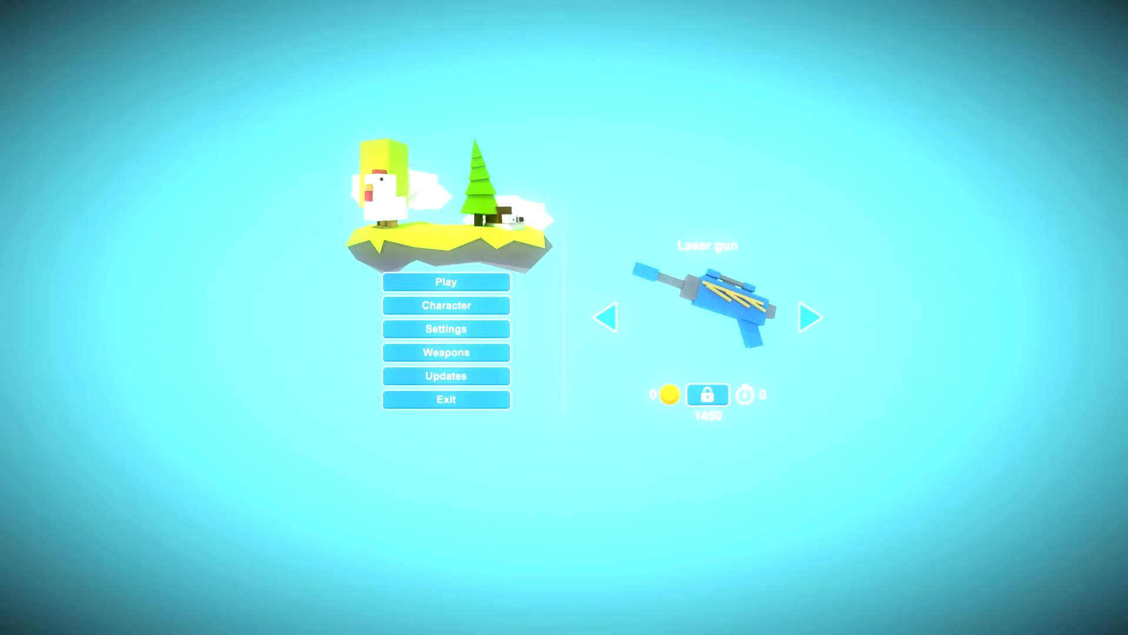
pyautogui.press('Left')
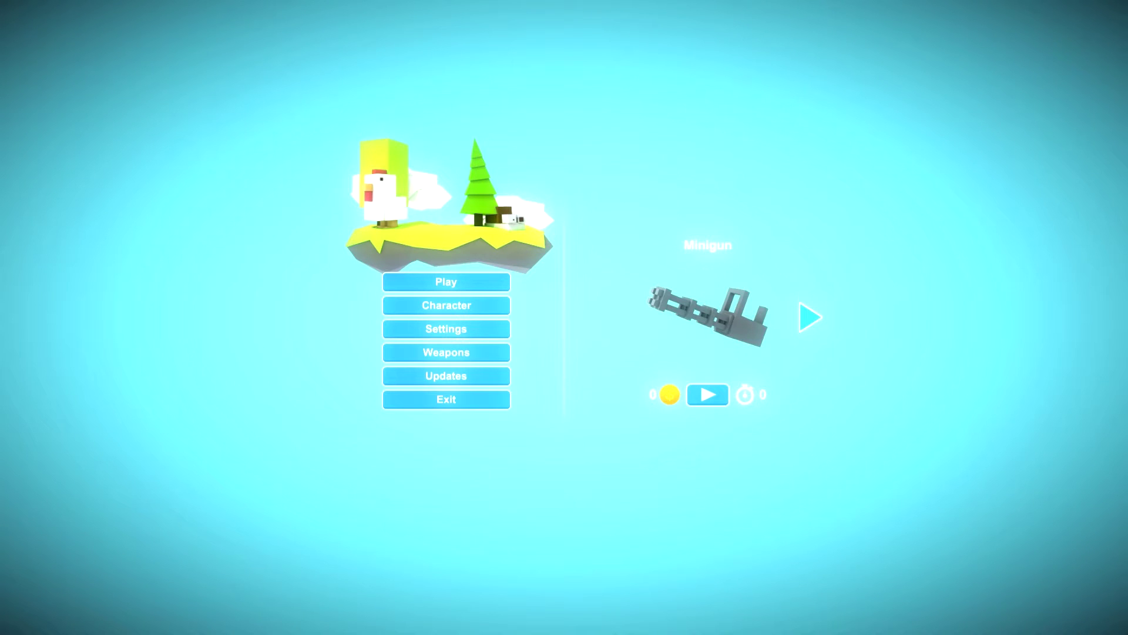
pyautogui.press('Escape')
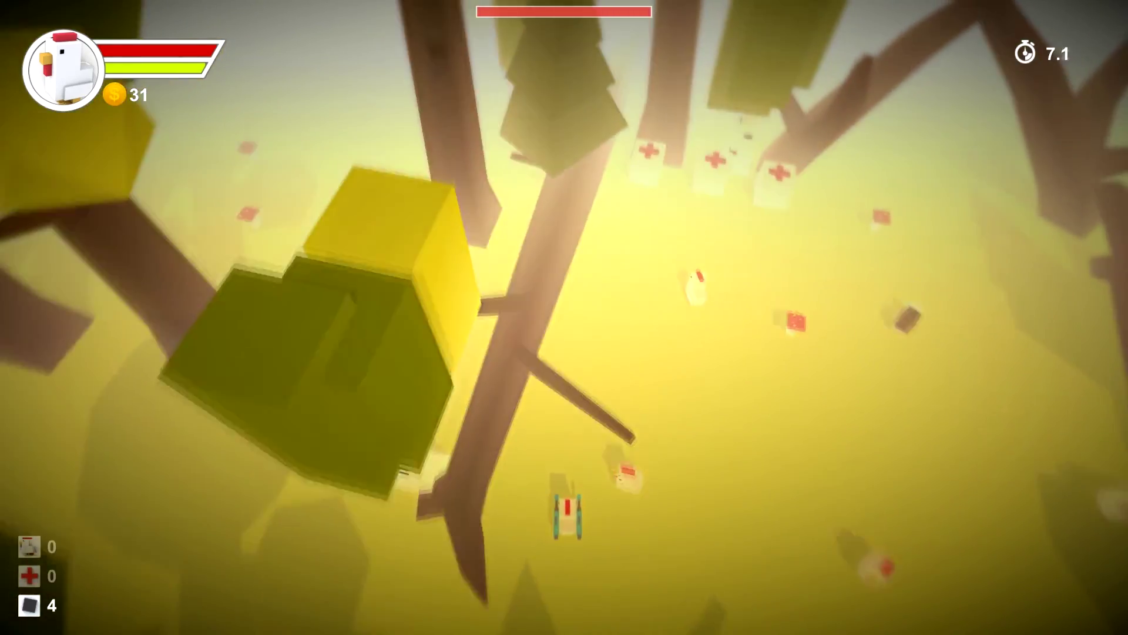
# Set off three bombs in a row around the tank, using up the last one
pyautogui.press('space')
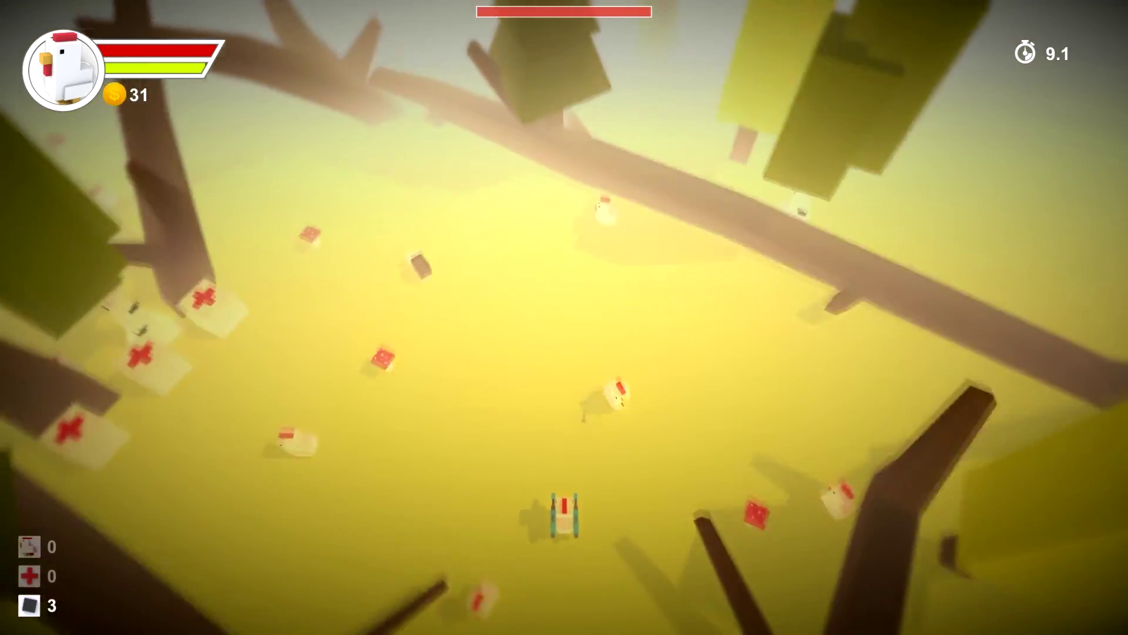
pyautogui.press('space')
pyautogui.press('space')
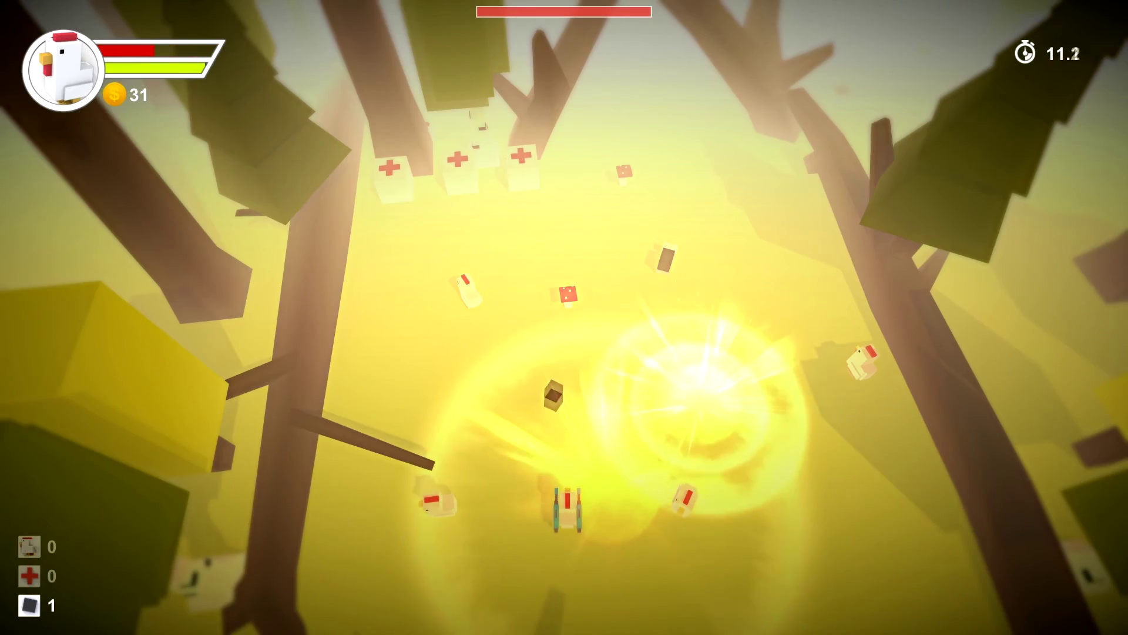
pyautogui.press('space')
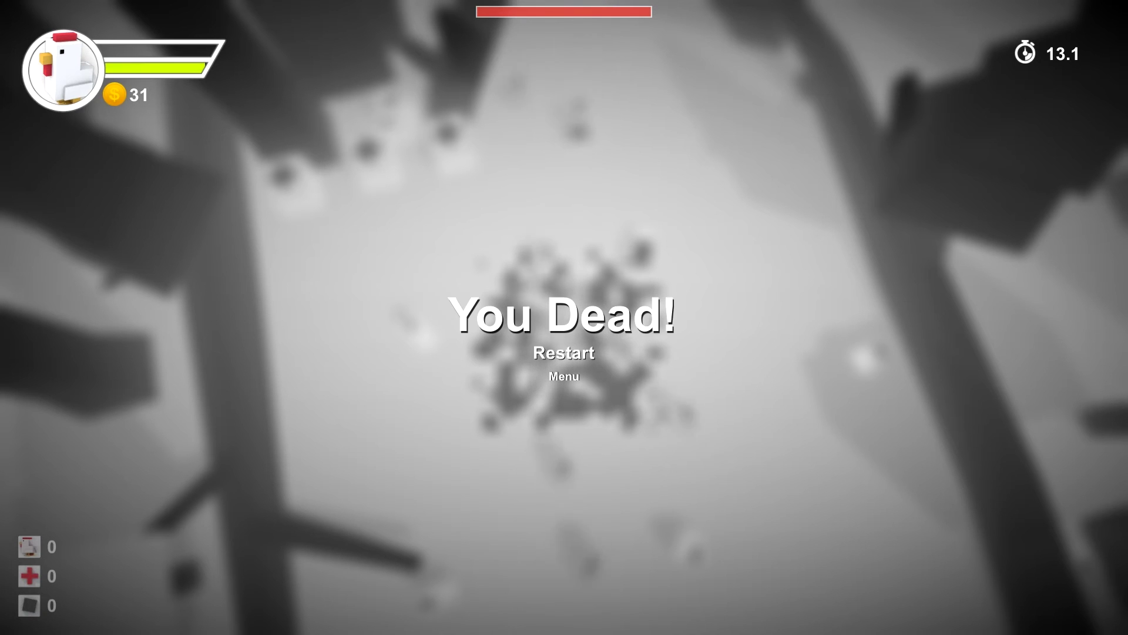
# Leave the 'You Dead!' screen with Escape to reach the main menu
pyautogui.press('Escape')
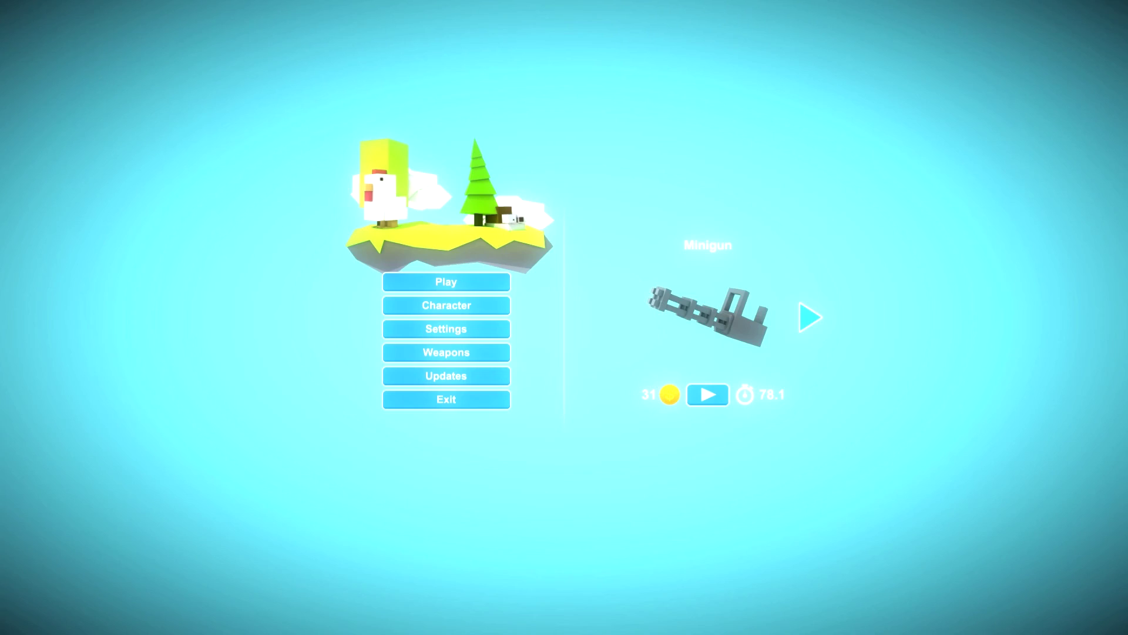